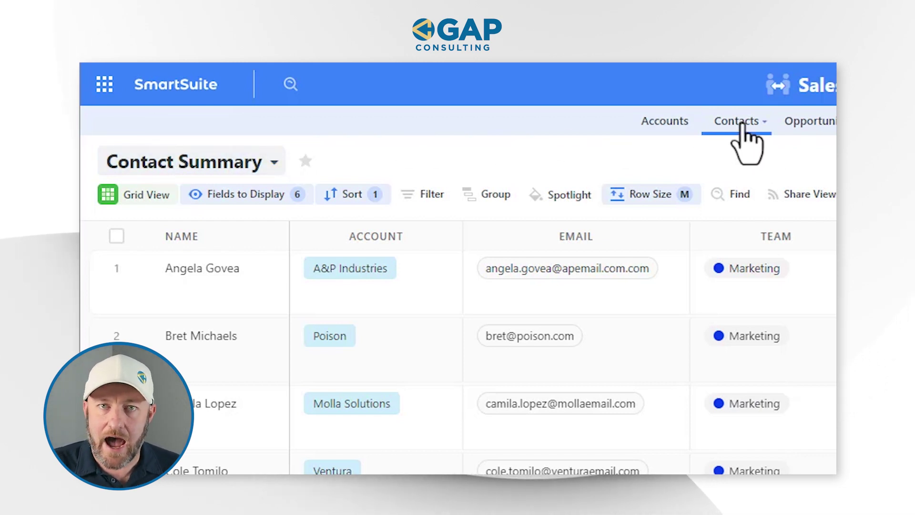
Look through the saved views of the Contacts table, including the views stored in Folder 1
left_click(195, 180)
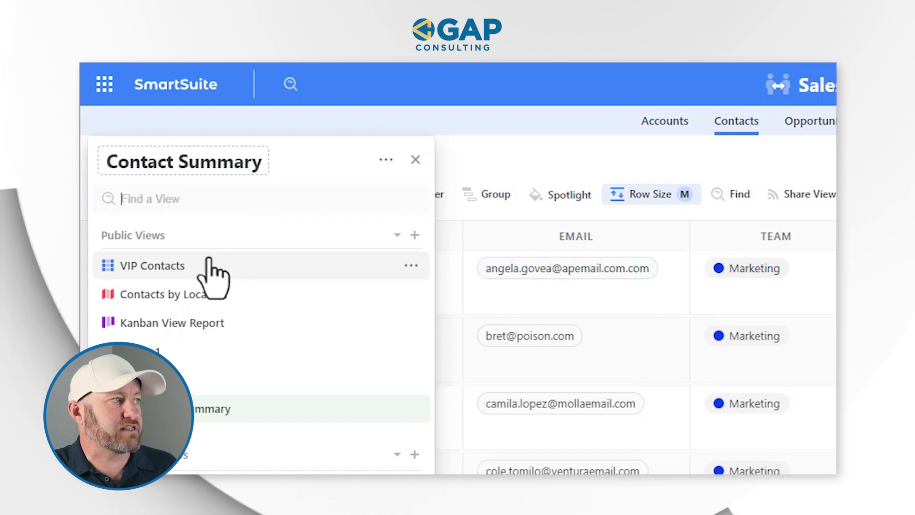
mouse_move(208, 260)
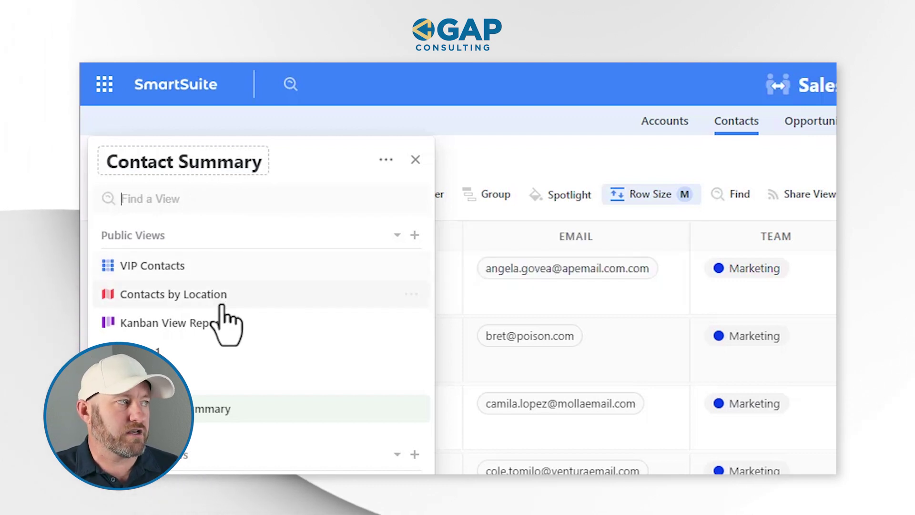
mouse_move(221, 305)
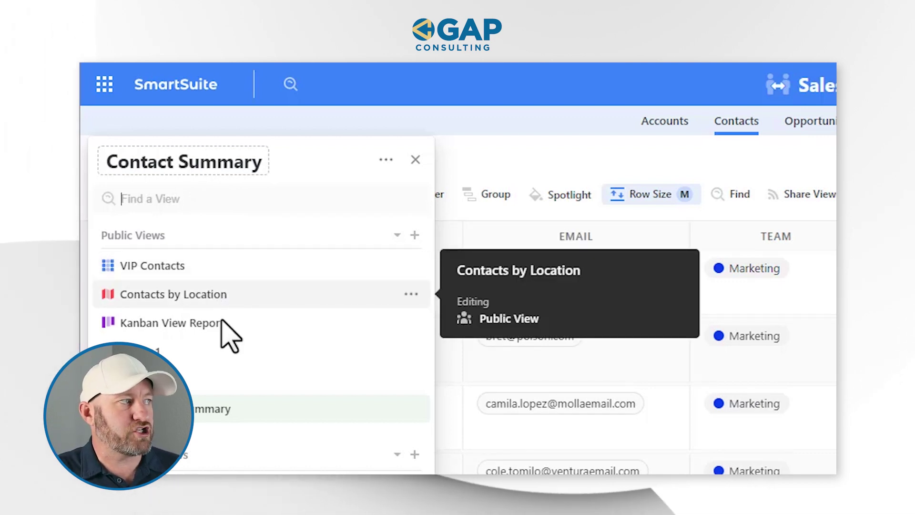
mouse_move(223, 334)
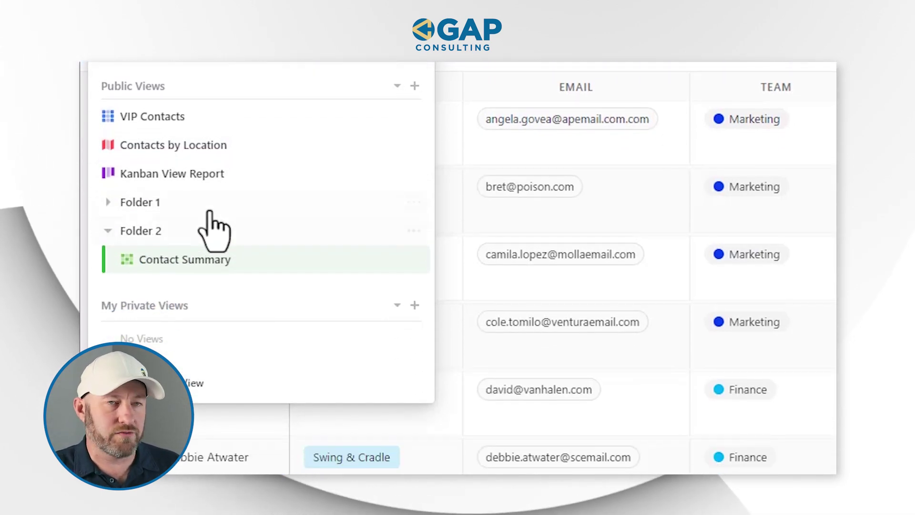
left_click(180, 210)
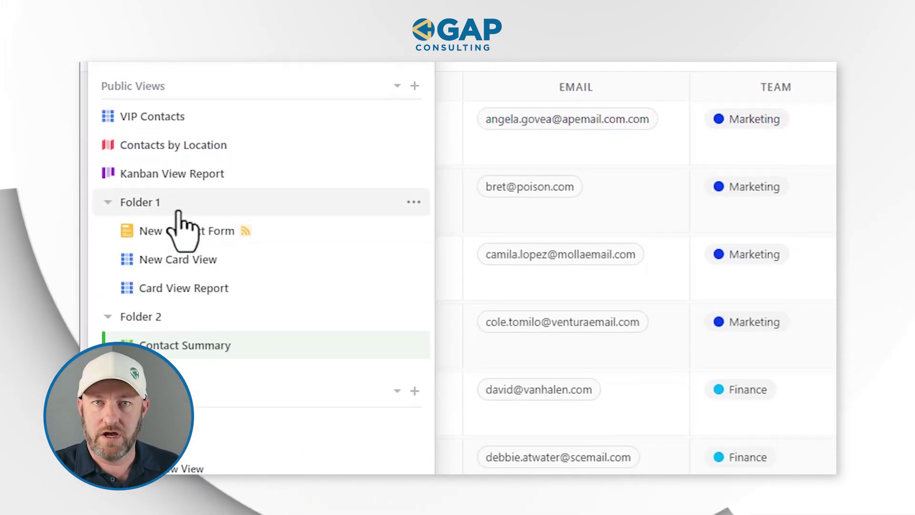
mouse_move(205, 297)
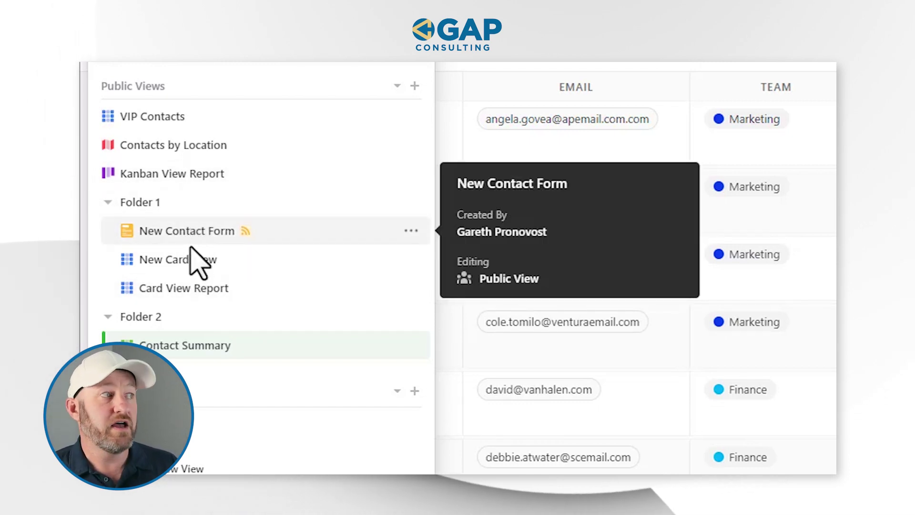
mouse_move(194, 268)
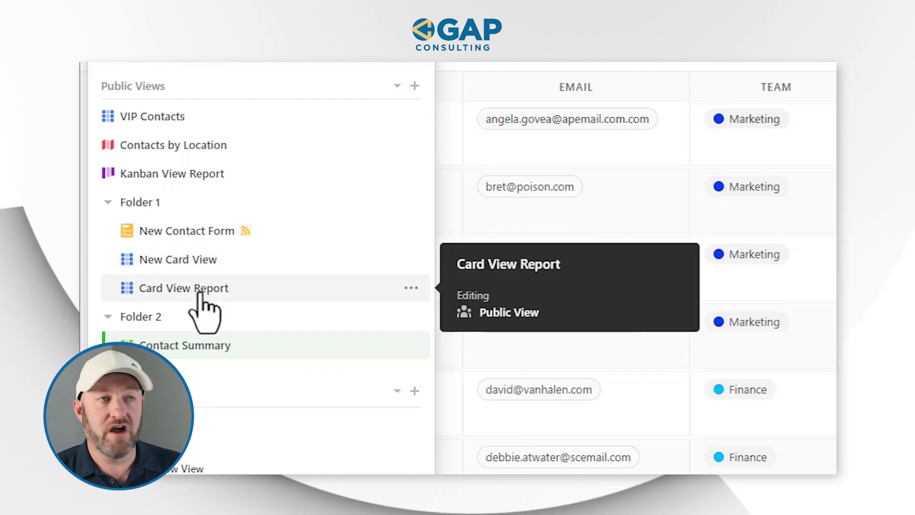
mouse_move(202, 241)
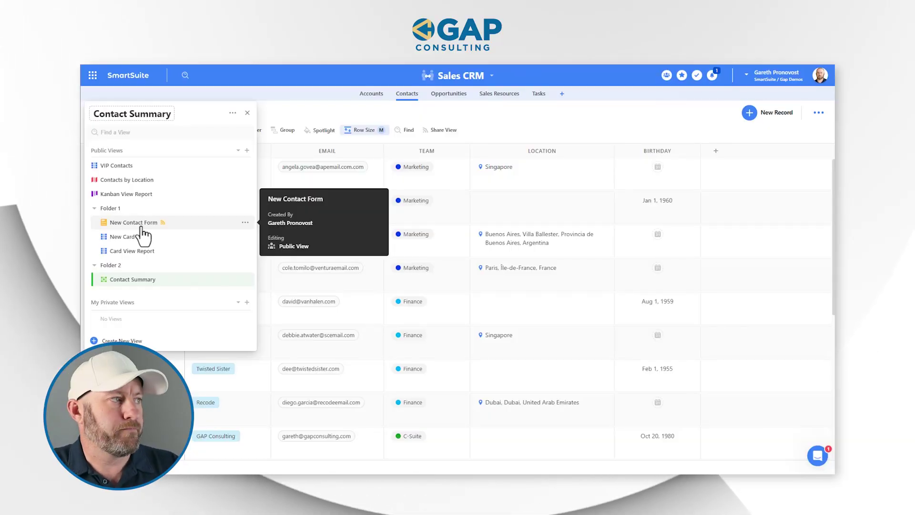
Examine the view types offered for a new view, from Grid and Calendar to Map, Dashboard and Form
left_click(118, 341)
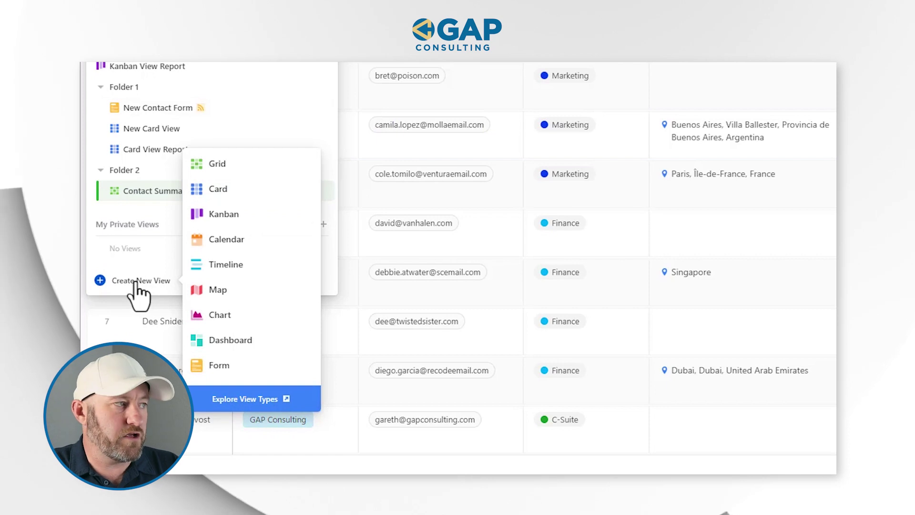
mouse_move(218, 177)
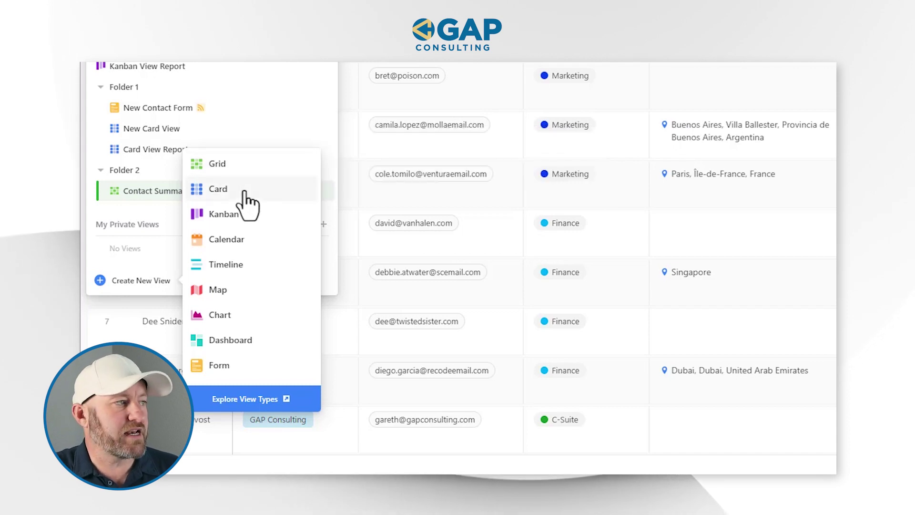
mouse_move(243, 241)
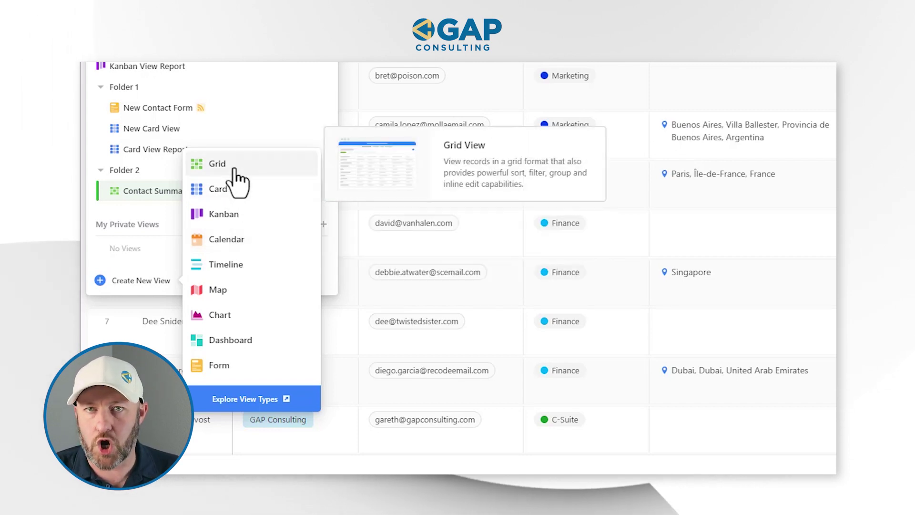
mouse_move(243, 201)
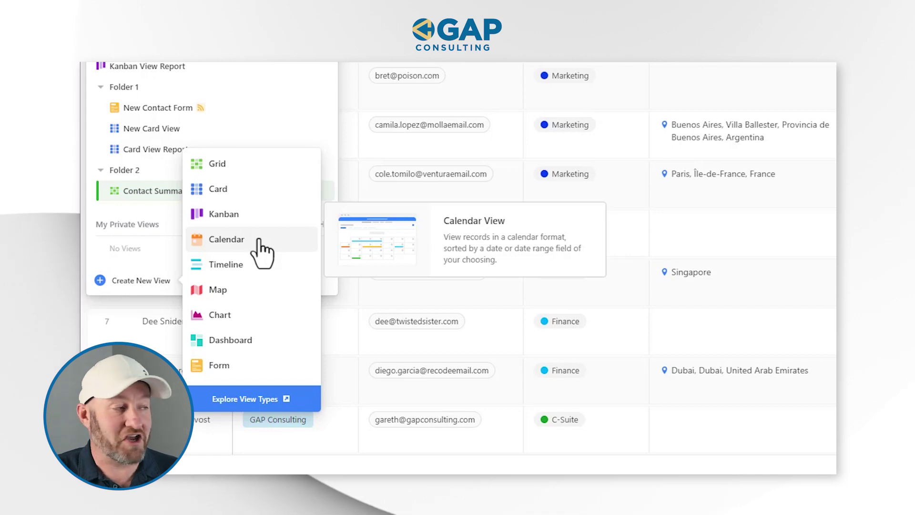
mouse_move(263, 274)
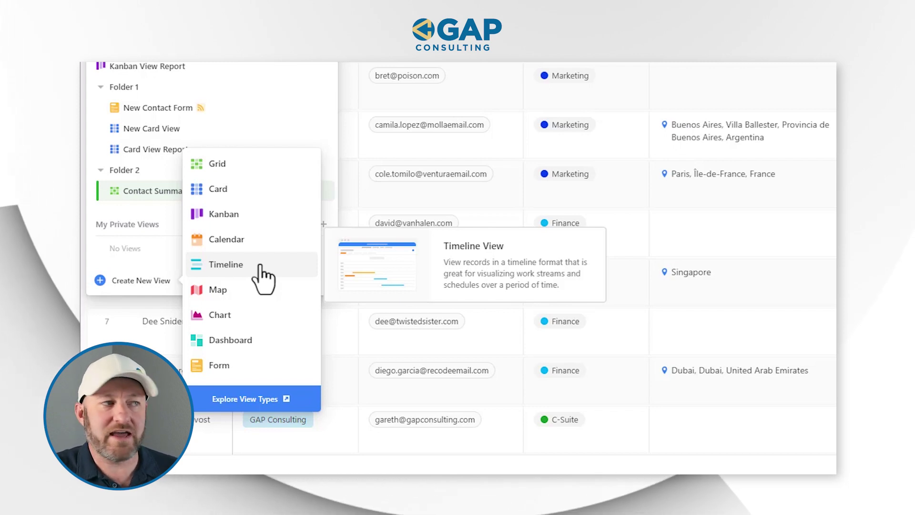
mouse_move(261, 299)
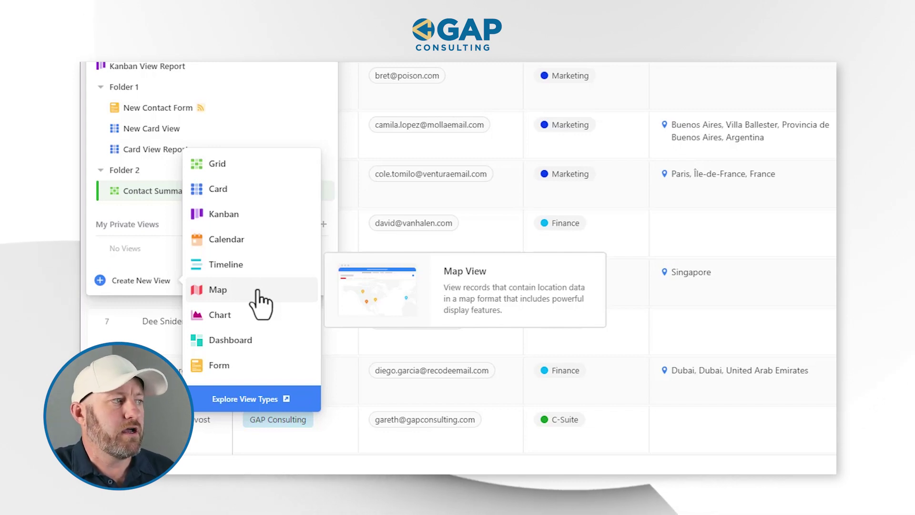
mouse_move(271, 327)
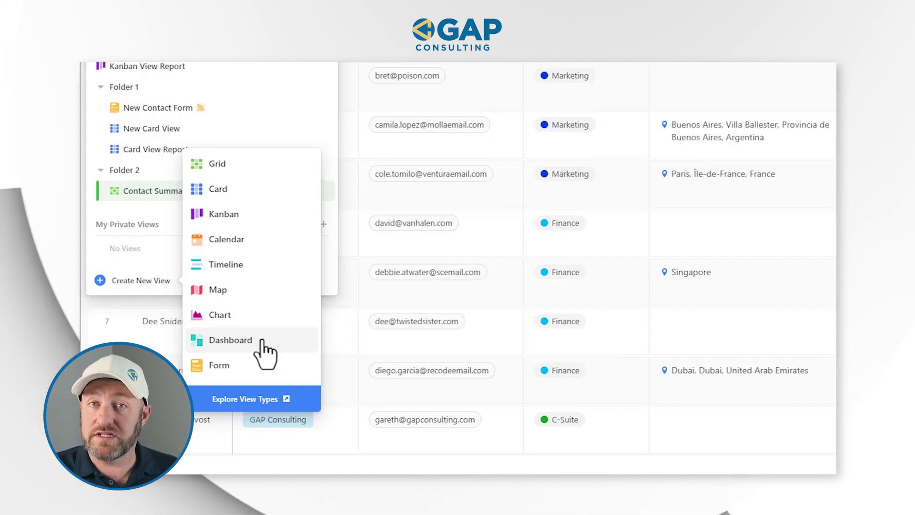
mouse_move(266, 352)
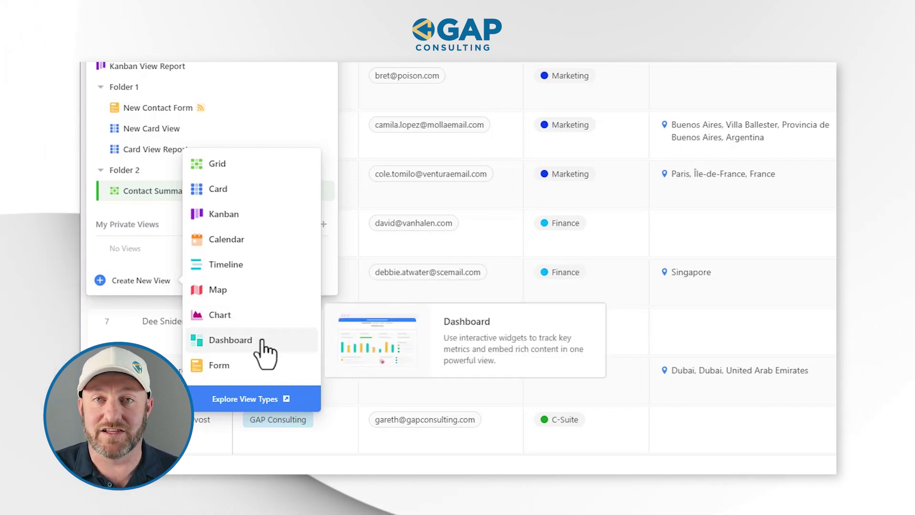
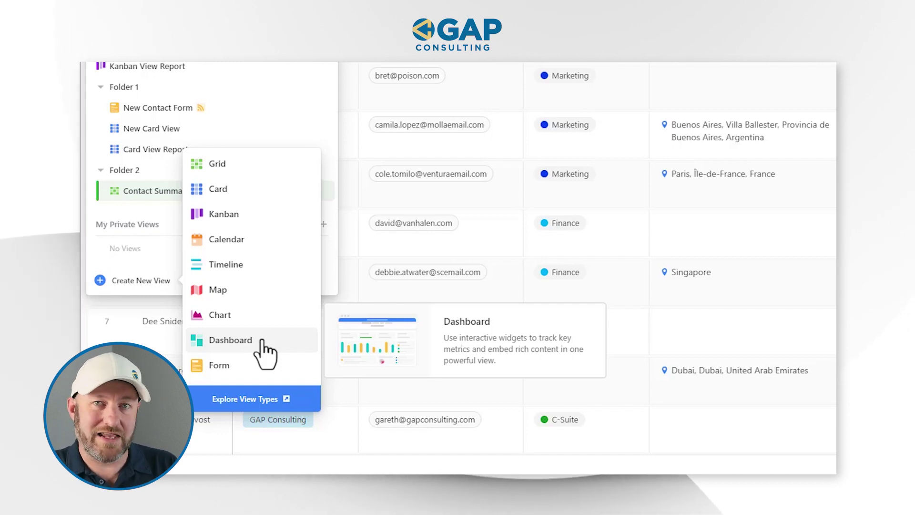
mouse_move(263, 371)
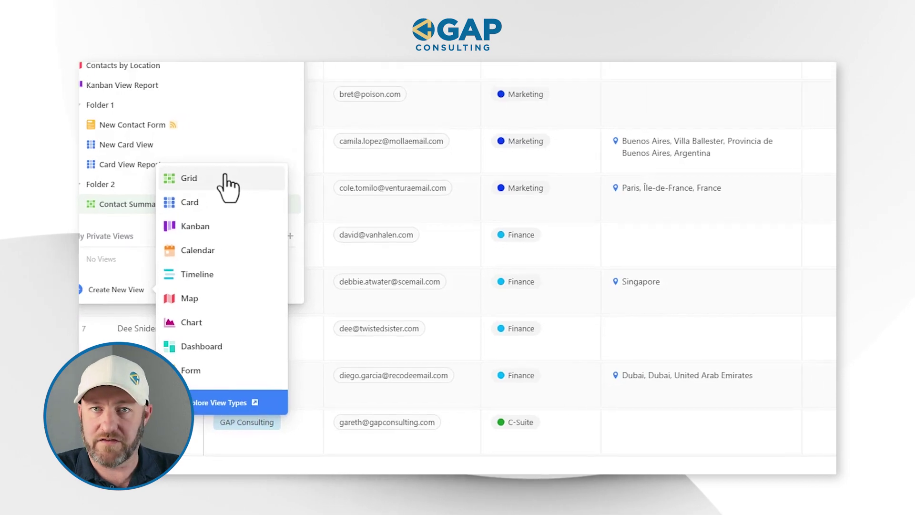
Create a public grid view named Grid View for the Contacts table
left_click(135, 221)
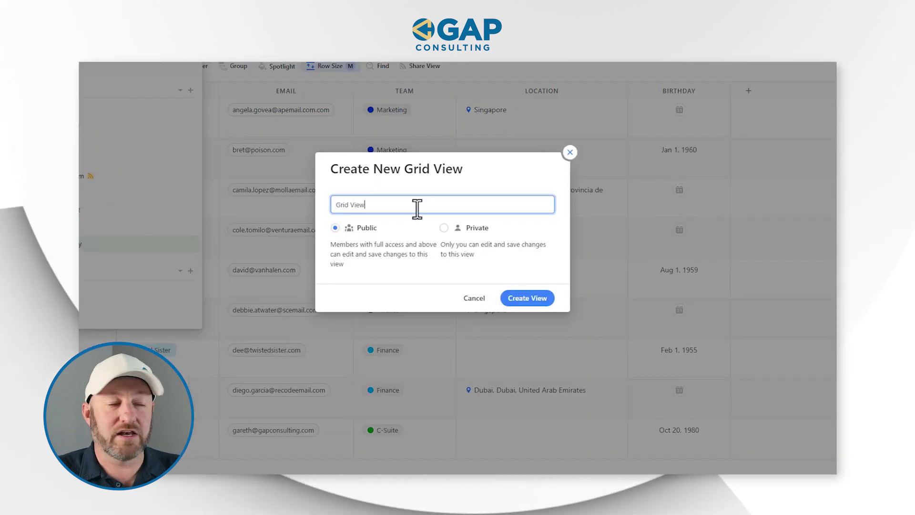
left_click_drag(391, 207, 341, 206)
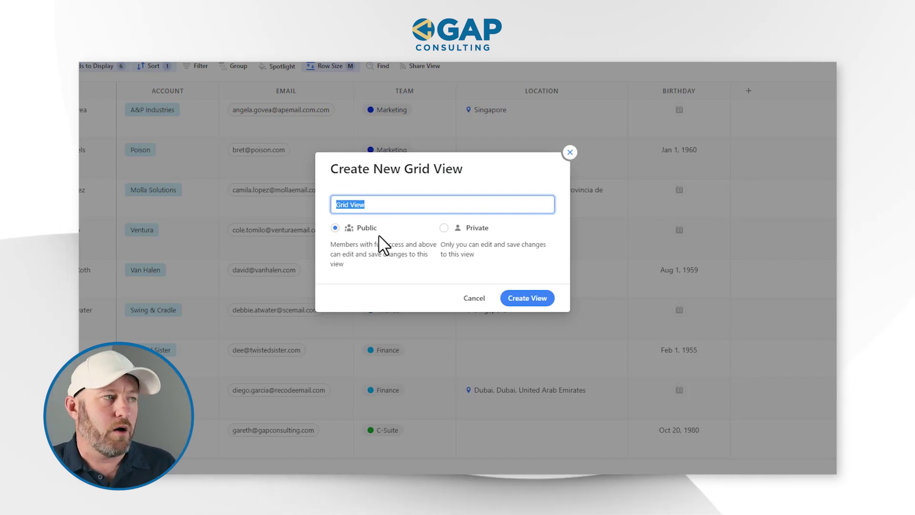
left_click(521, 301)
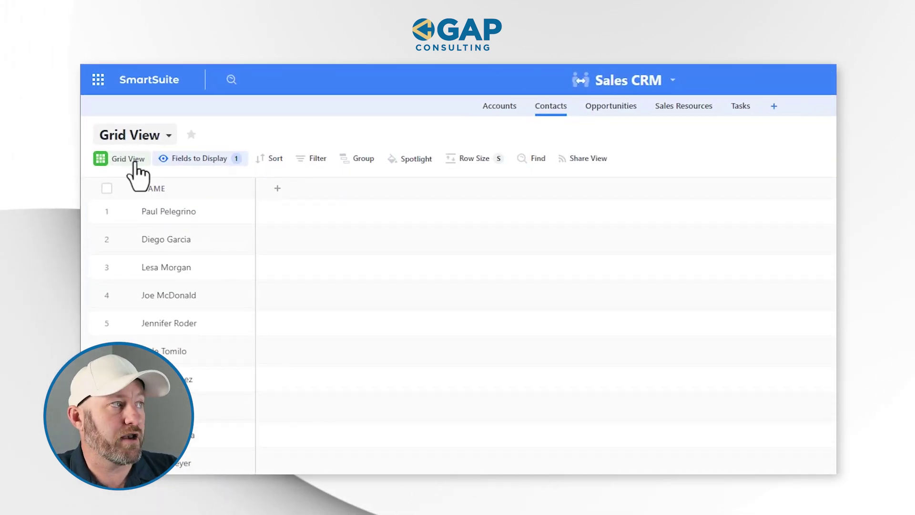
Display the Email, Birthday, Account and Photo fields in the grid view and move Photo directly after Name
left_click(197, 164)
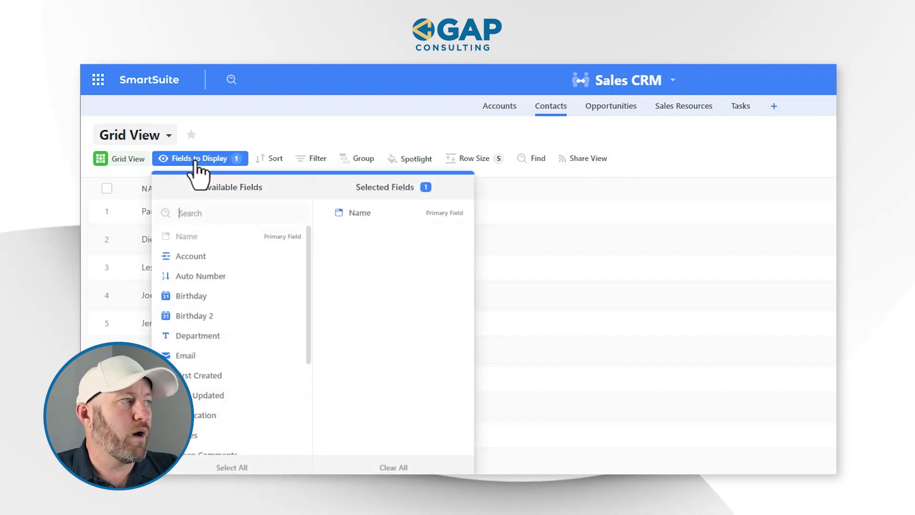
left_click(228, 356)
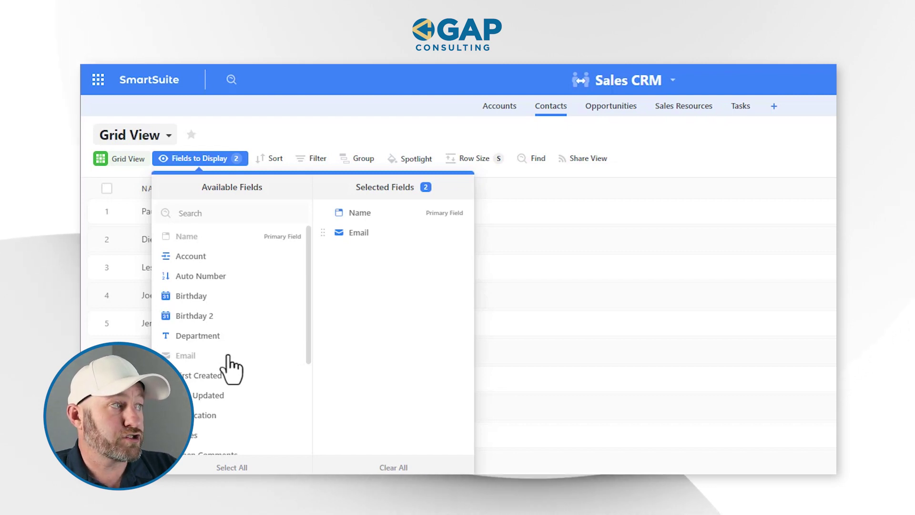
left_click(222, 297)
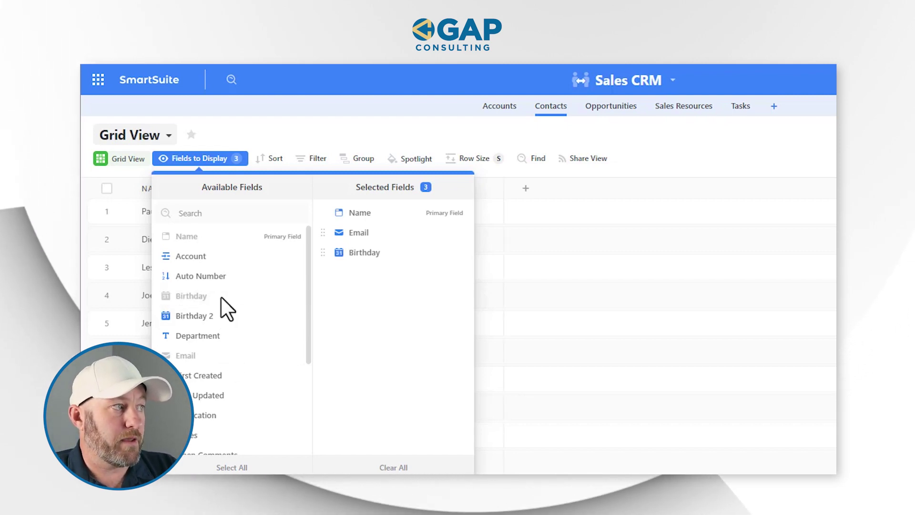
left_click(220, 262)
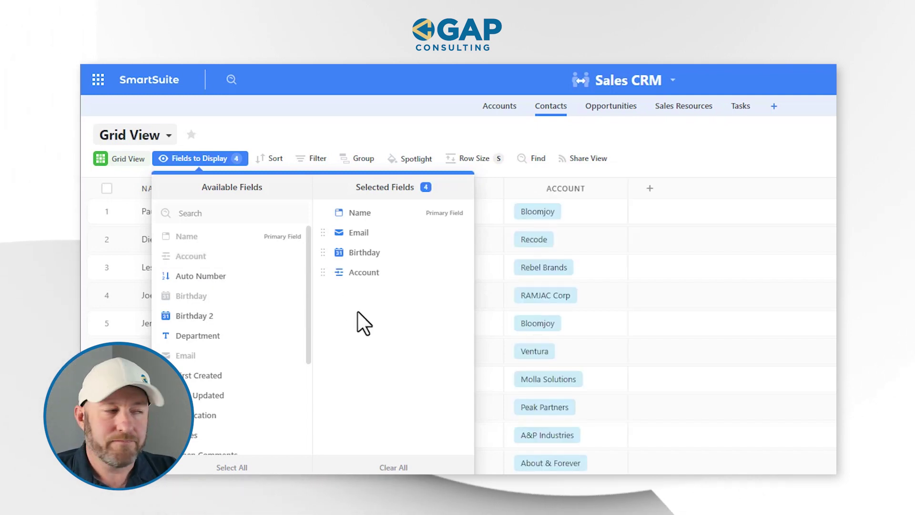
scroll(213, 372, "down", 3)
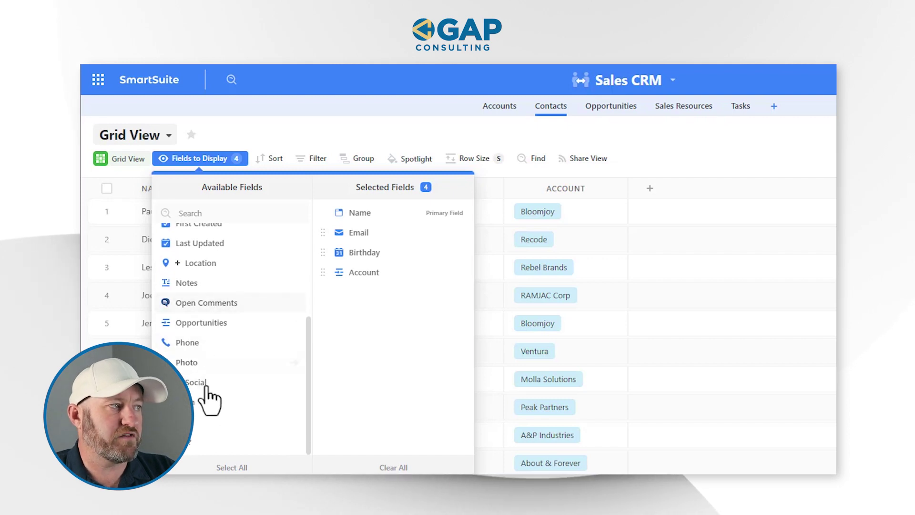
left_click(187, 364)
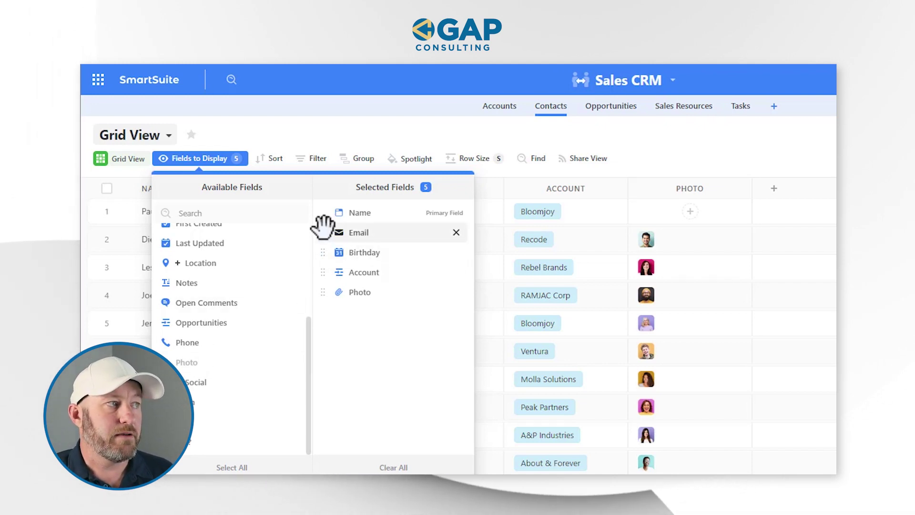
left_click_drag(321, 261, 318, 227)
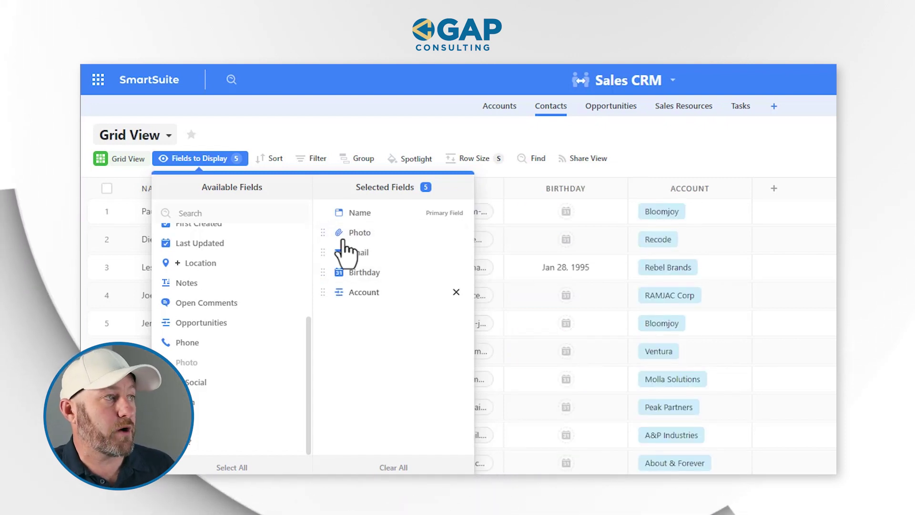
left_click(308, 127)
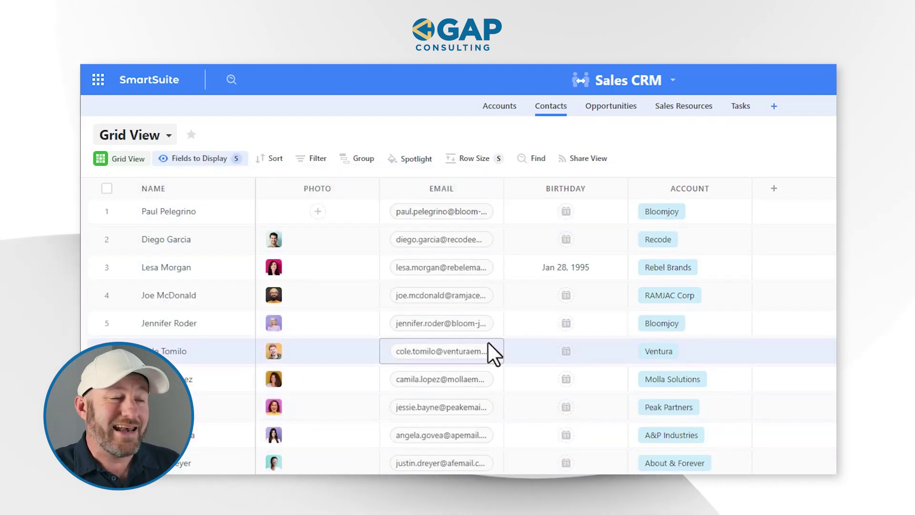
Sort the contacts by Birthday in ascending order (1→9) and check the order of the records
left_click(270, 159)
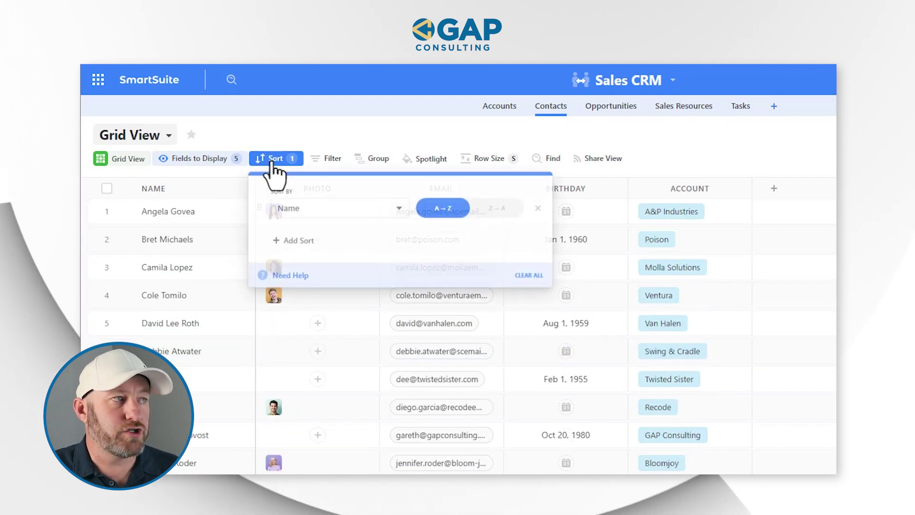
left_click(300, 211)
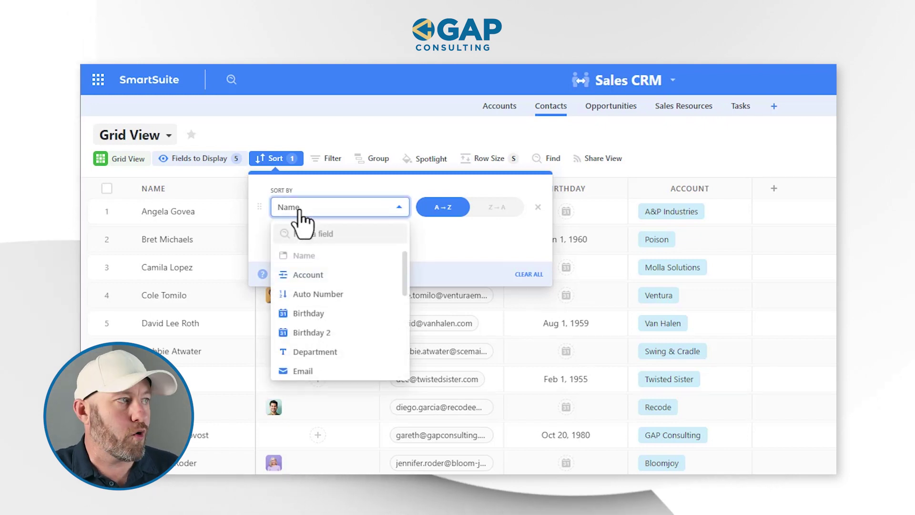
left_click(324, 313)
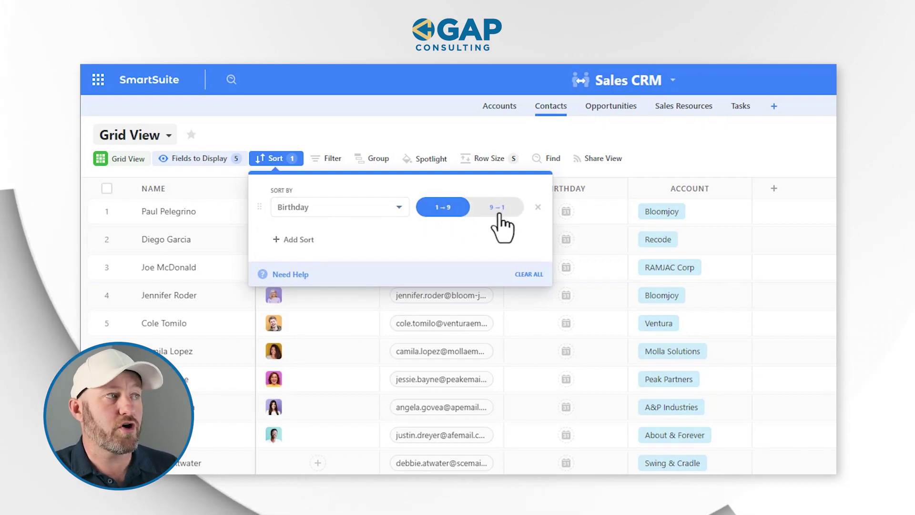
left_click(674, 169)
scroll(546, 456, "down", 2)
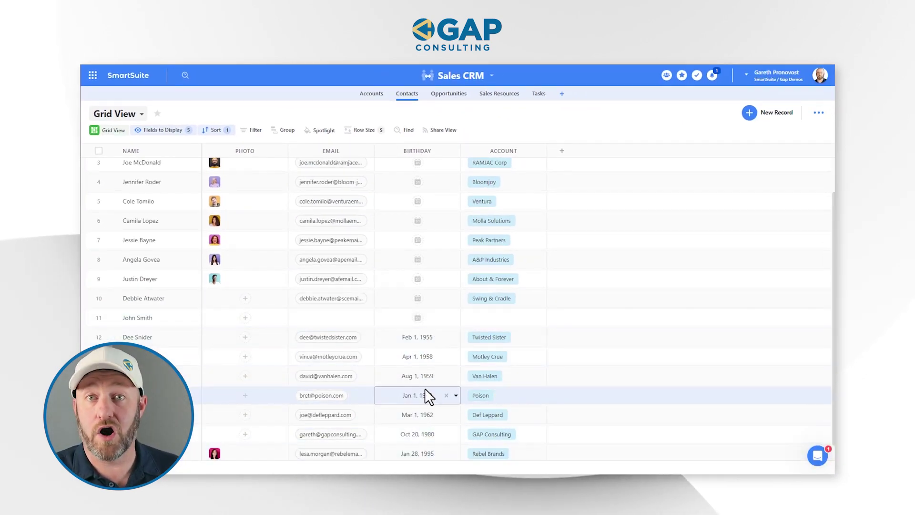
scroll(425, 388, "up", 2)
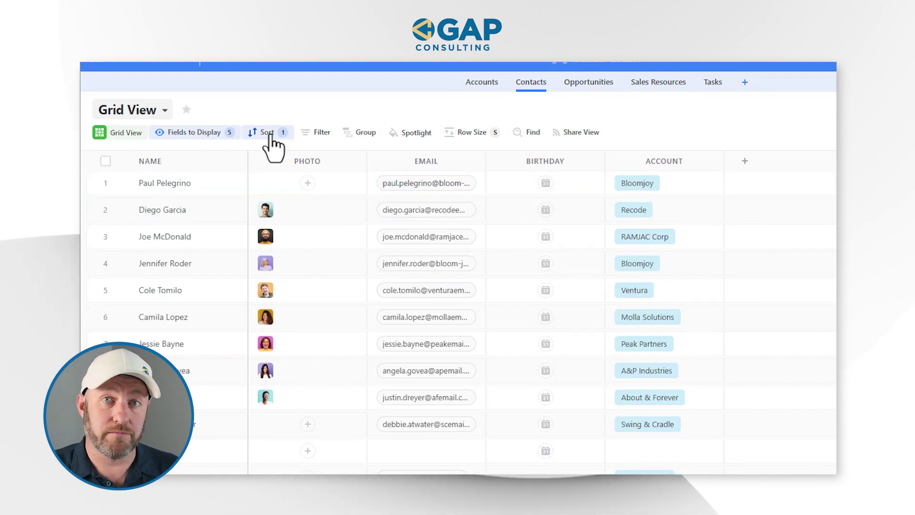
Filter the grid view to the contacts whose Birthday is not empty
left_click(314, 135)
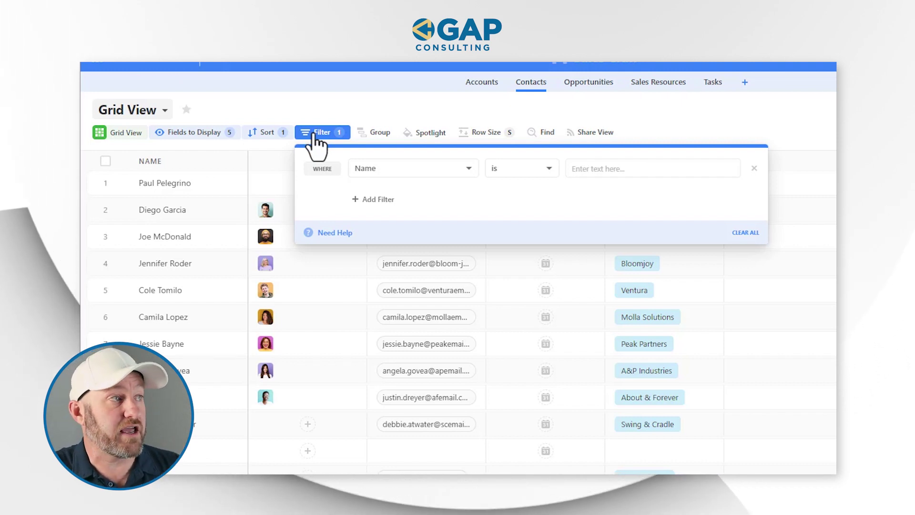
left_click(437, 172)
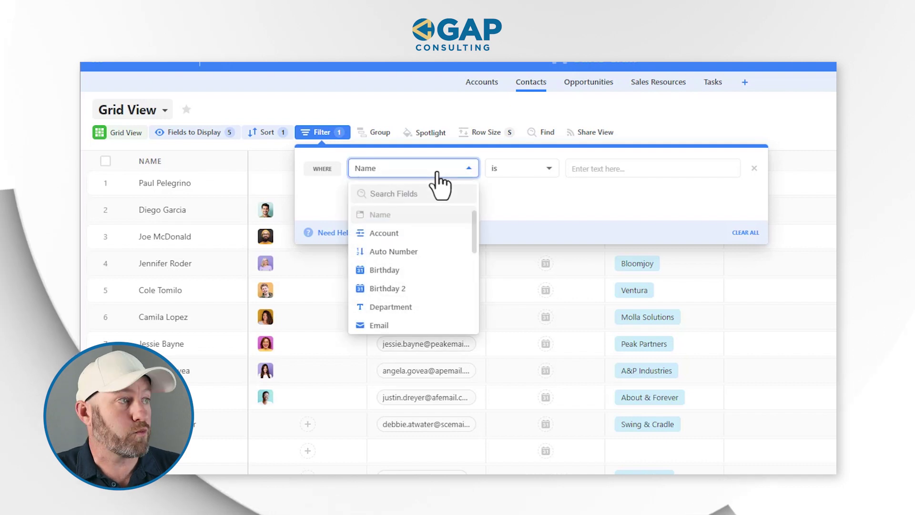
left_click(399, 271)
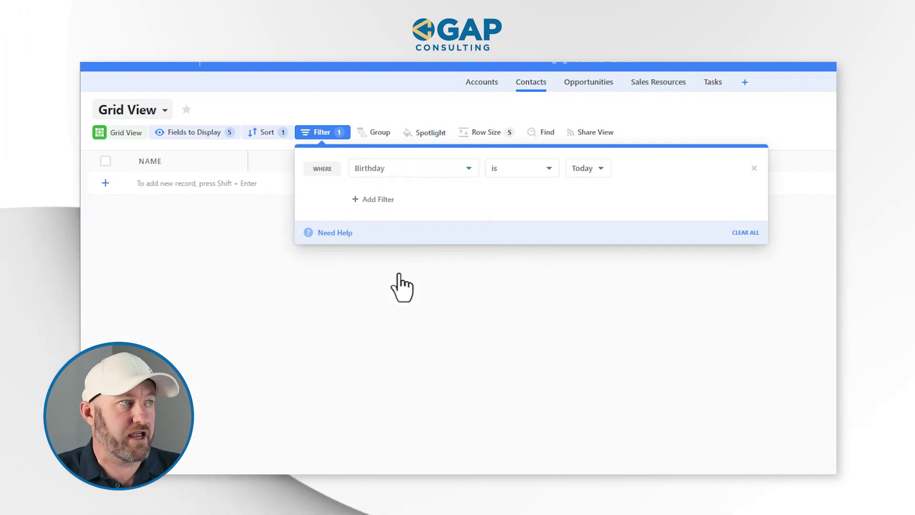
left_click(526, 169)
scroll(524, 247, "down", 2)
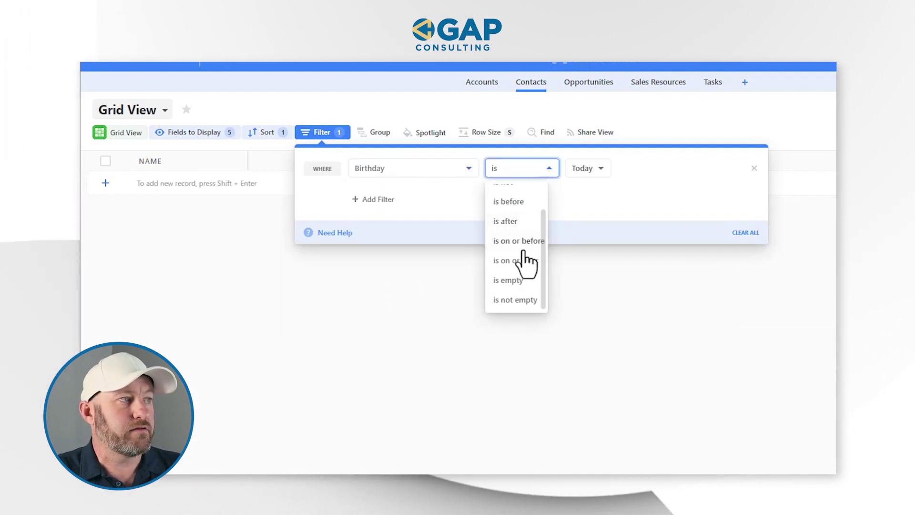
left_click(519, 301)
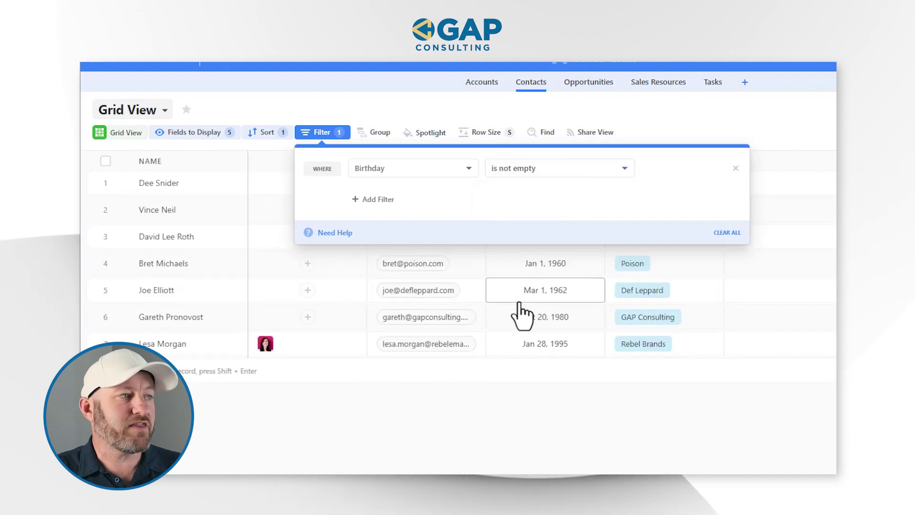
left_click(586, 415)
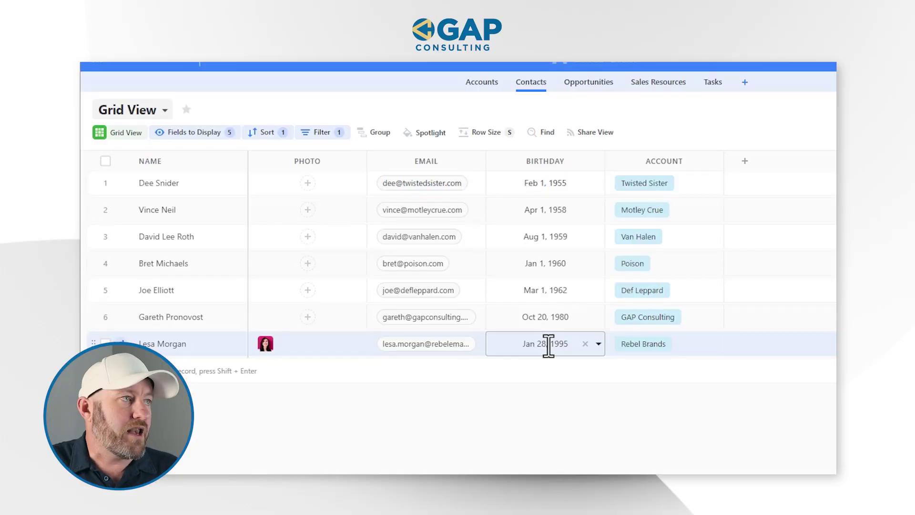
key("Escape")
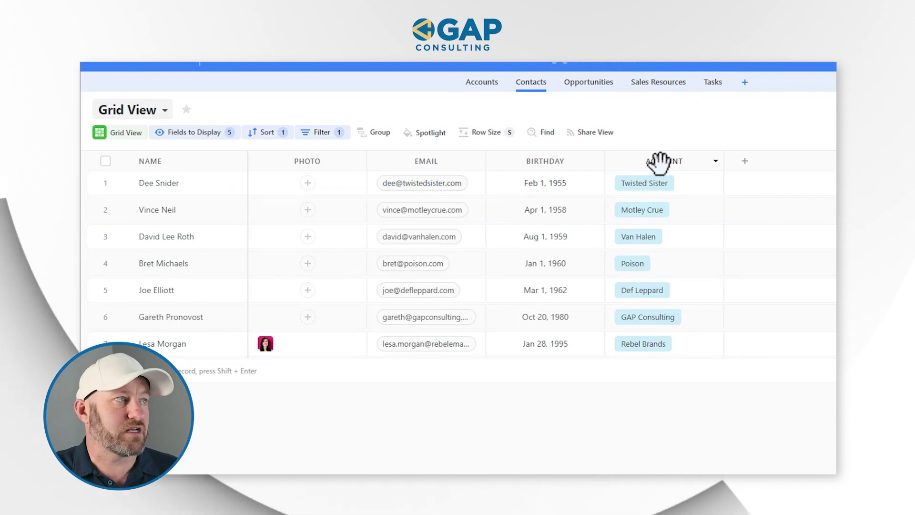
Group the contacts by Account in A → Z order and try collapsing and expanding the Def Leppard group
left_click(380, 132)
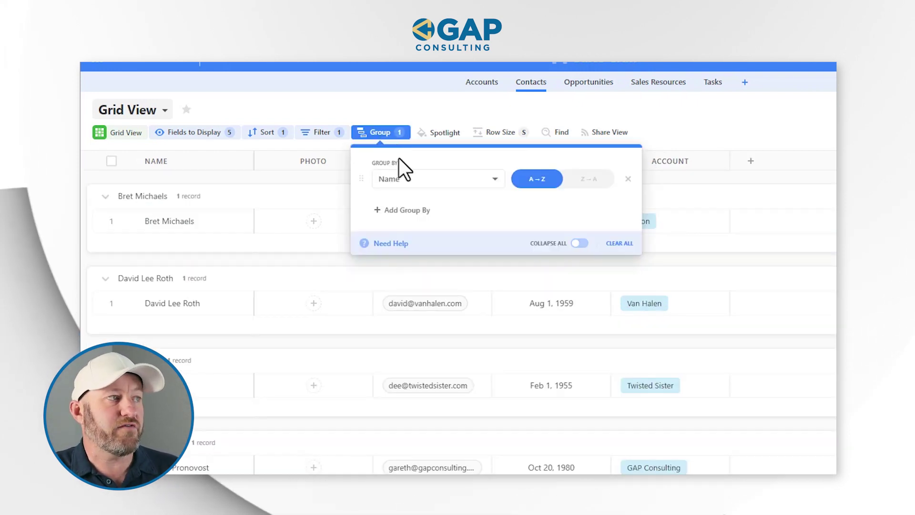
left_click(429, 182)
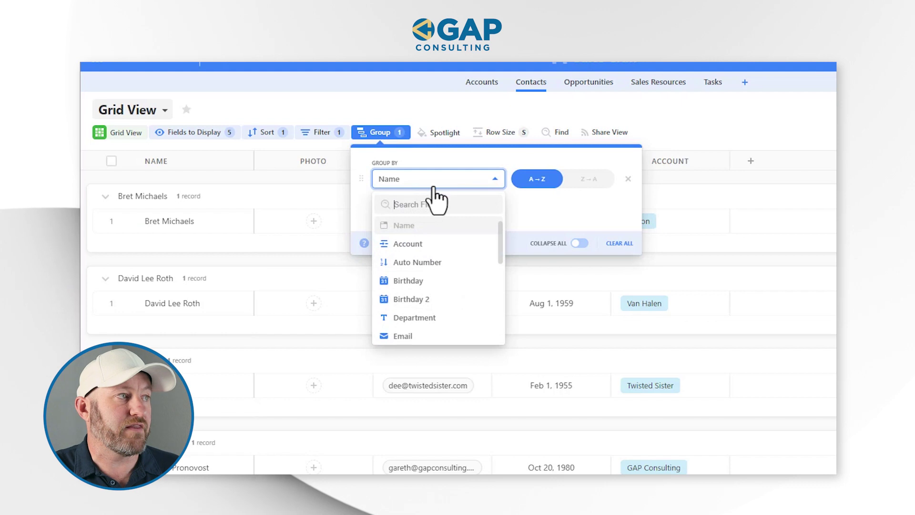
left_click(427, 245)
left_click(688, 130)
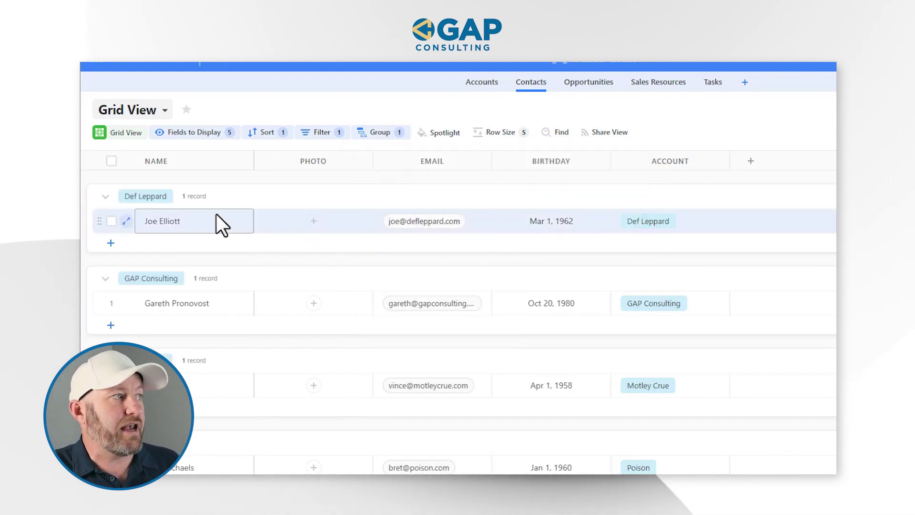
left_click(104, 197)
left_click(104, 197)
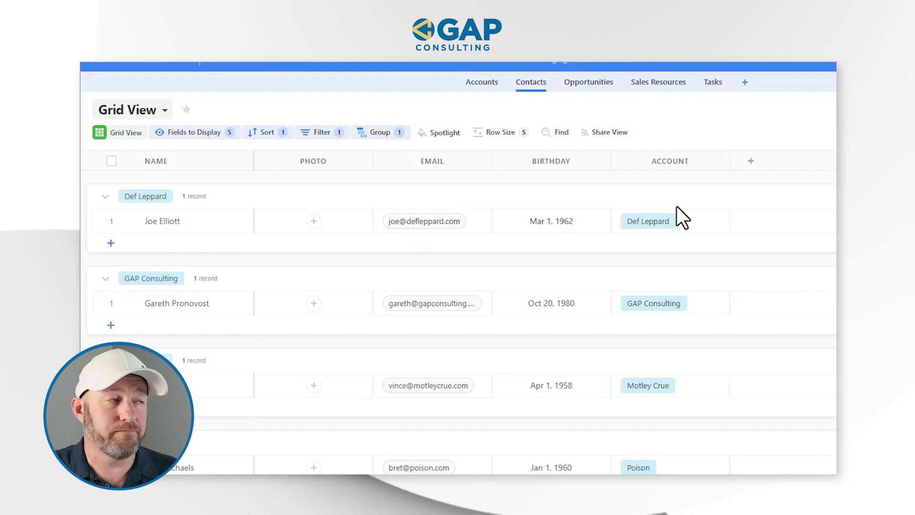
Define a record spotlight for contacts whose Name contains the first name of the Motley Crue contact
left_click(443, 134)
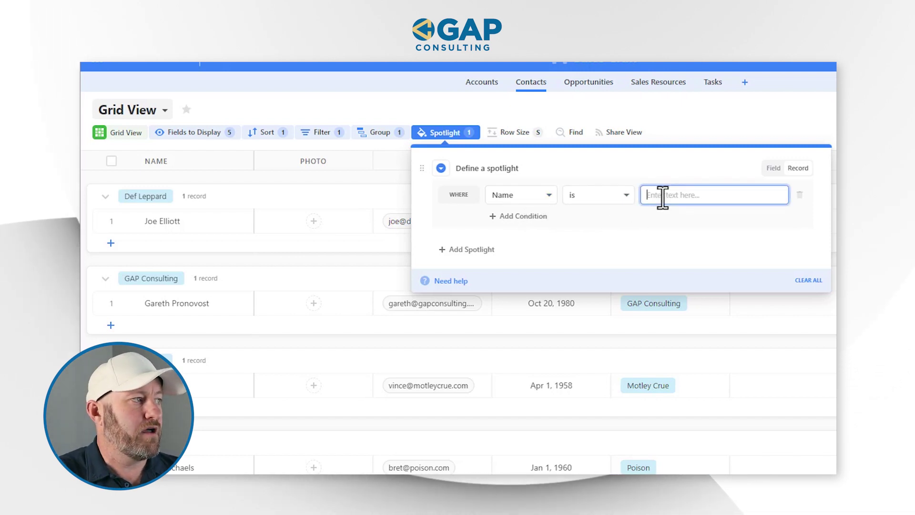
type("Vince")
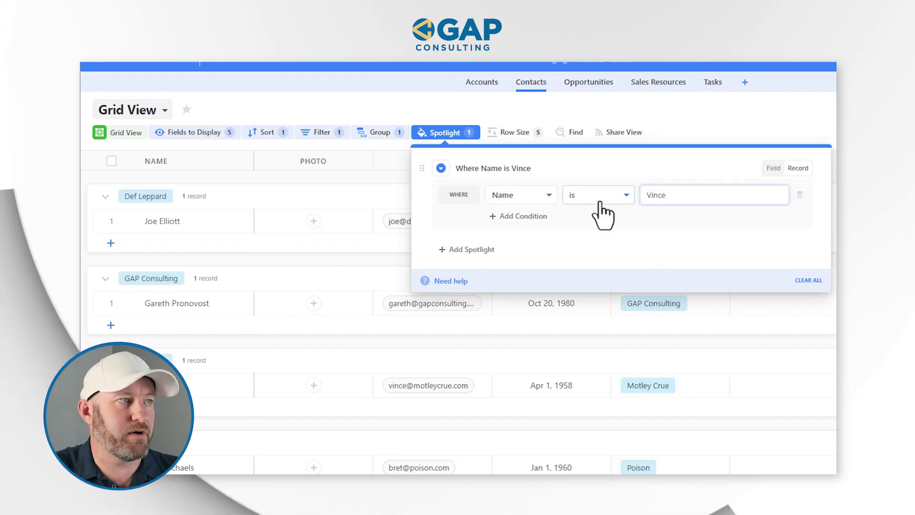
left_click(599, 201)
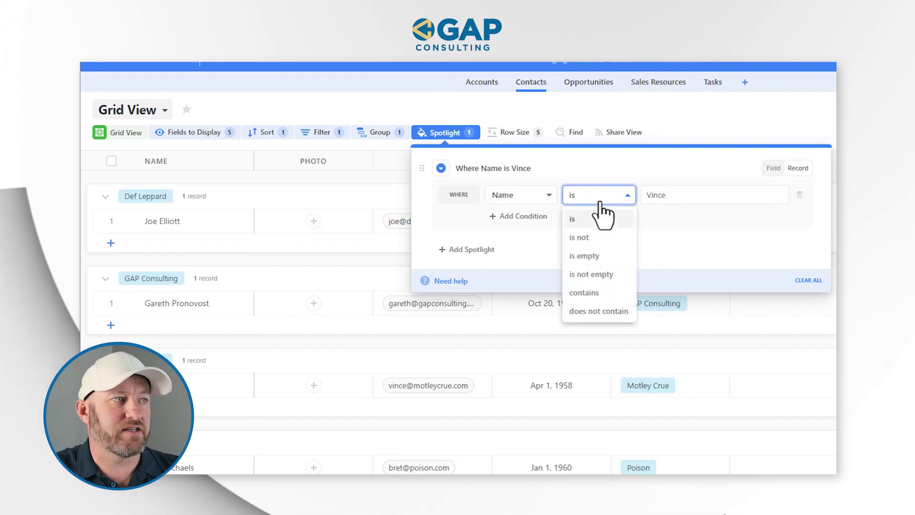
left_click(591, 293)
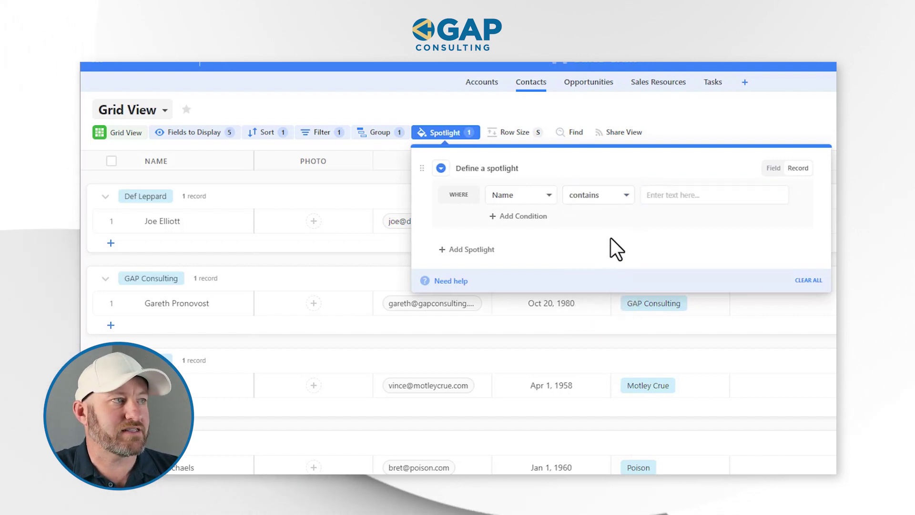
left_click(668, 194)
type("Vince")
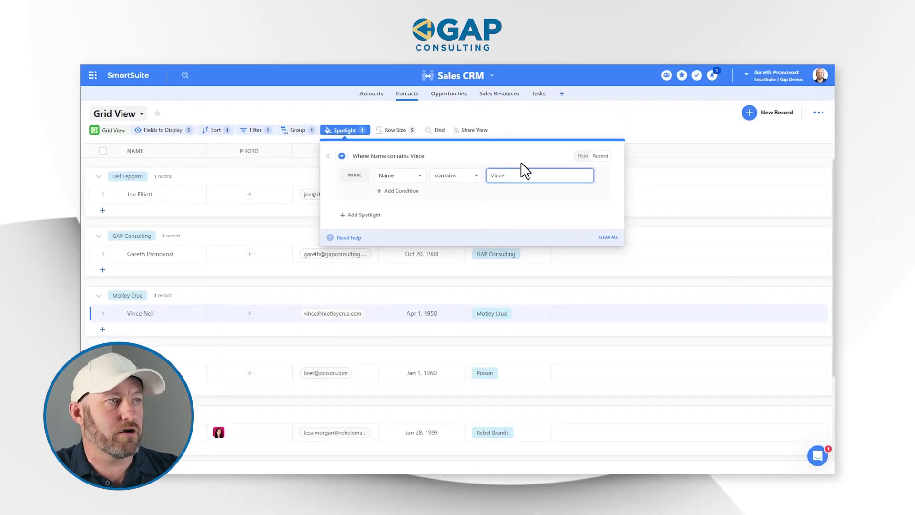
left_click(546, 134)
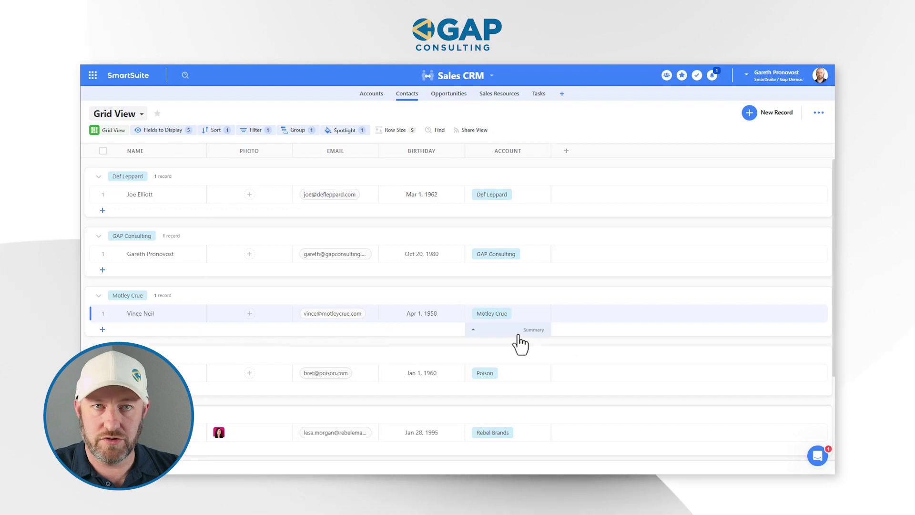
Colour the spotlight 75% Cherry Red and try applying it to the field only before setting it back to the whole record
left_click(346, 130)
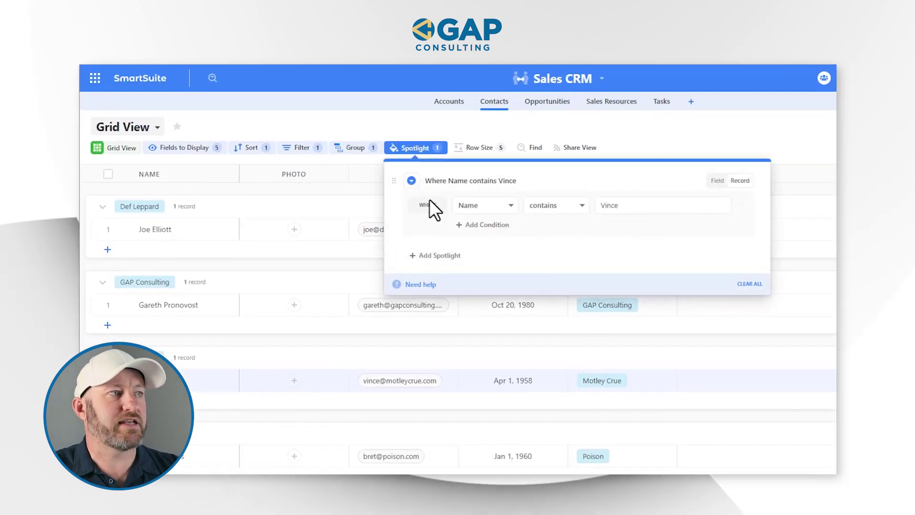
left_click(412, 181)
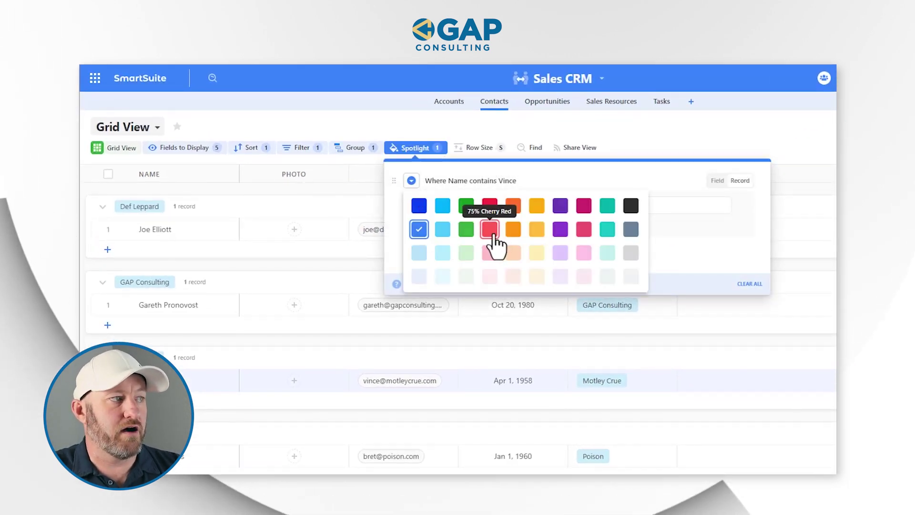
left_click(496, 230)
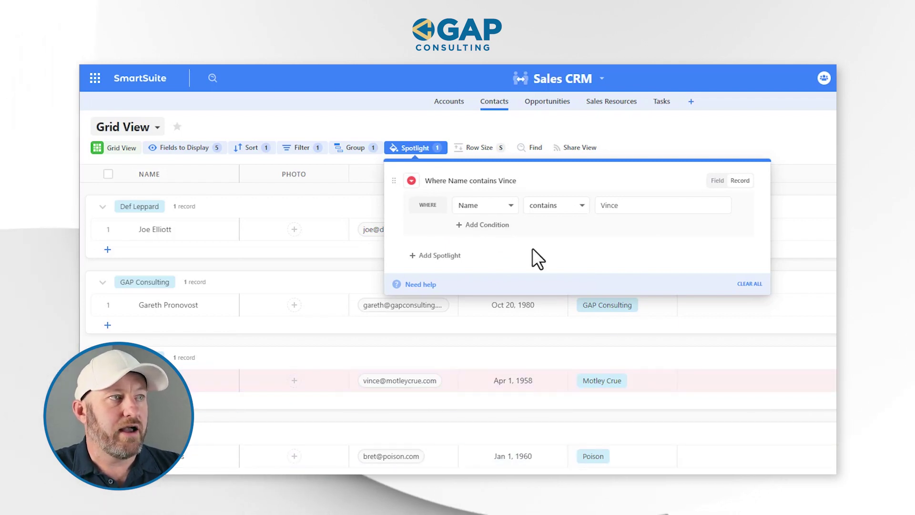
left_click(718, 182)
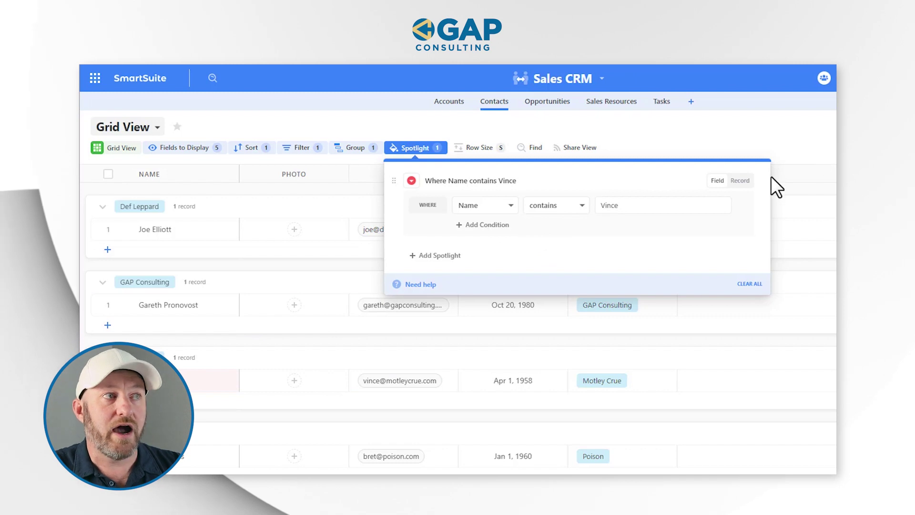
left_click(740, 182)
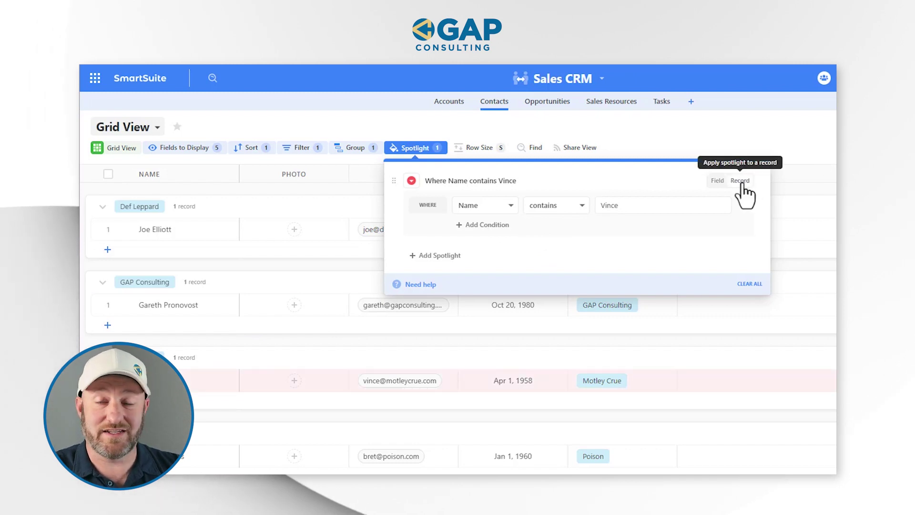
left_click(686, 132)
Try the L and M row sizes in the grid view and return the rows to size S
left_click(480, 149)
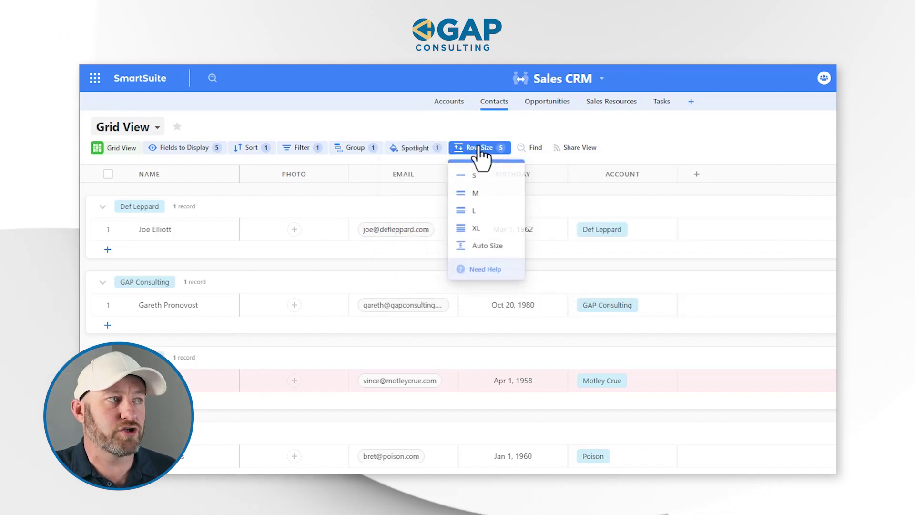
left_click(476, 210)
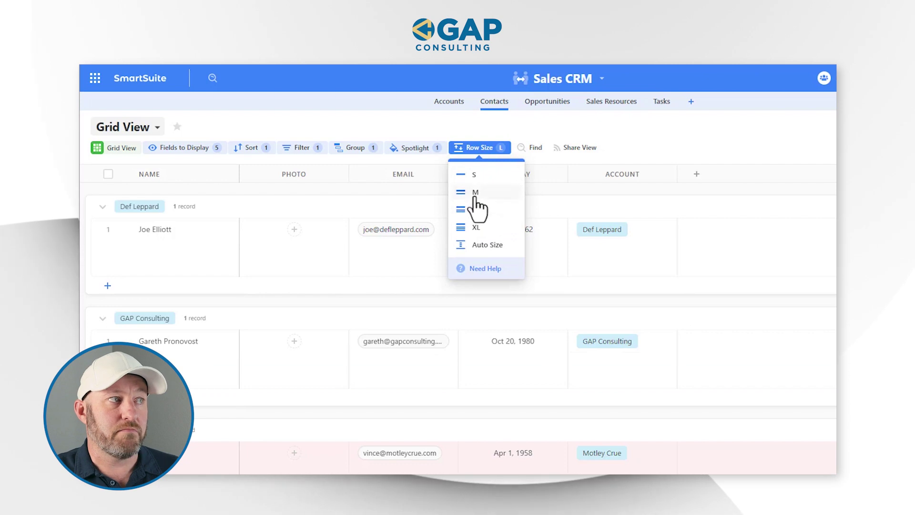
left_click(475, 193)
left_click(478, 177)
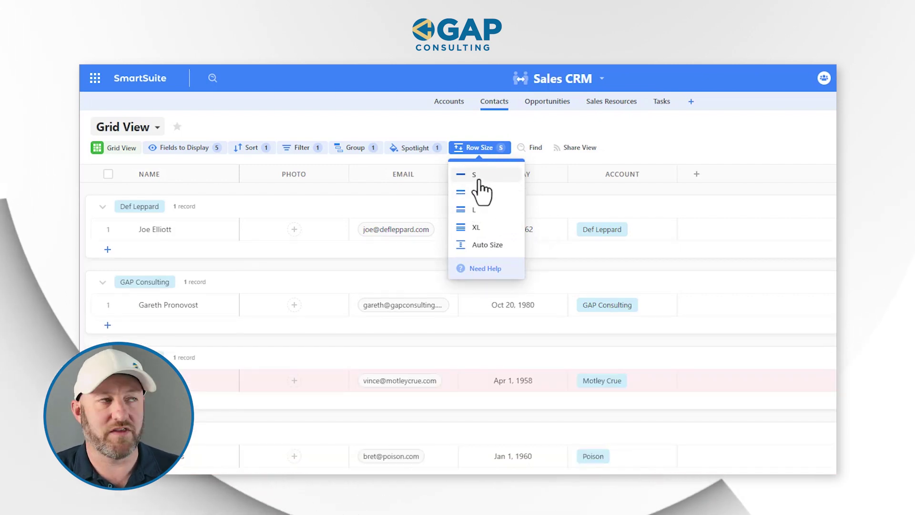
Find the Motley Crue contact in the grid by first name
left_click(529, 149)
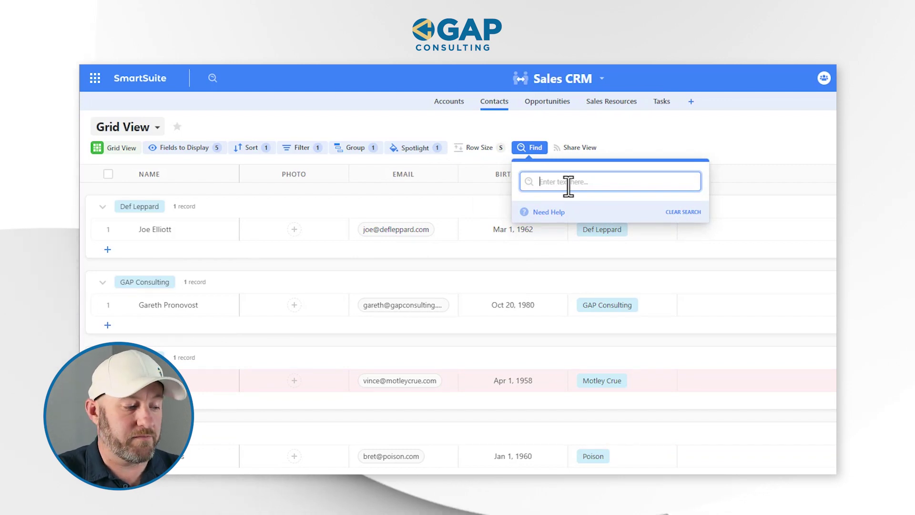
type("vince")
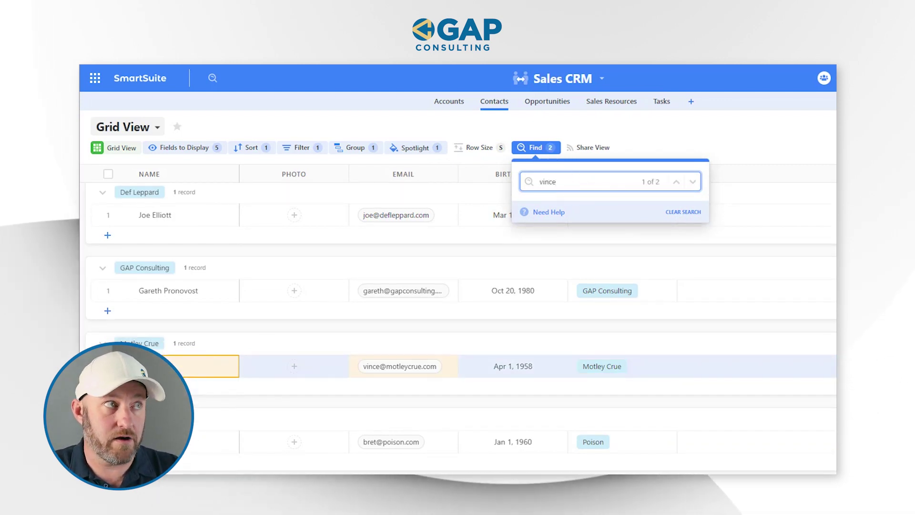
left_click(614, 152)
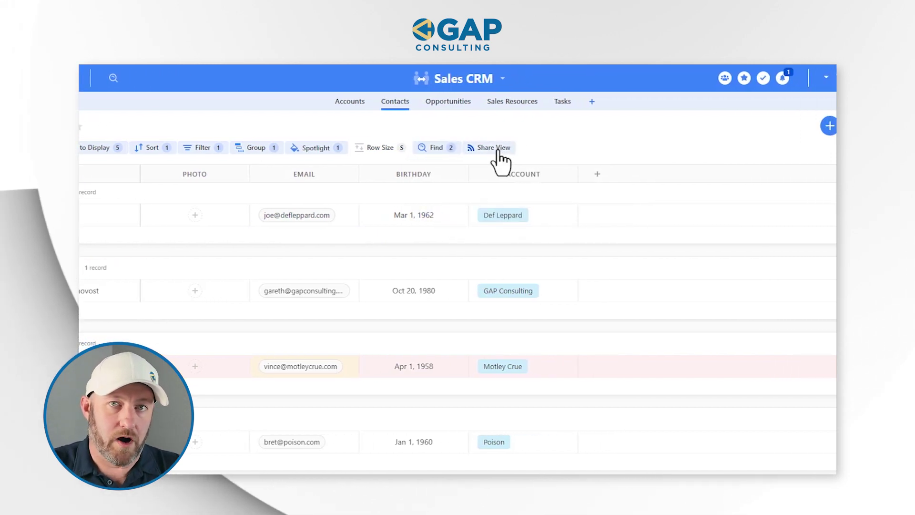
Review the grid view's sharing options, including the sharable link, toolbar display and passcode settings
left_click(496, 149)
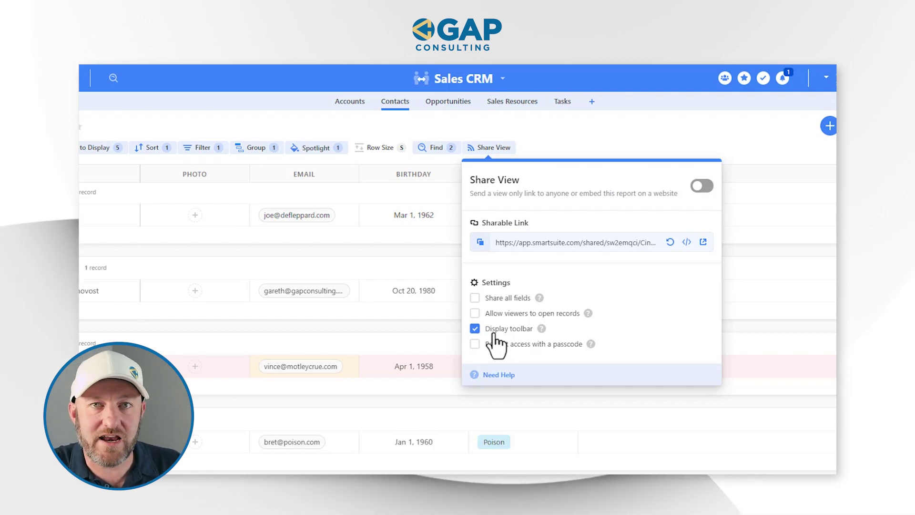
left_click(557, 147)
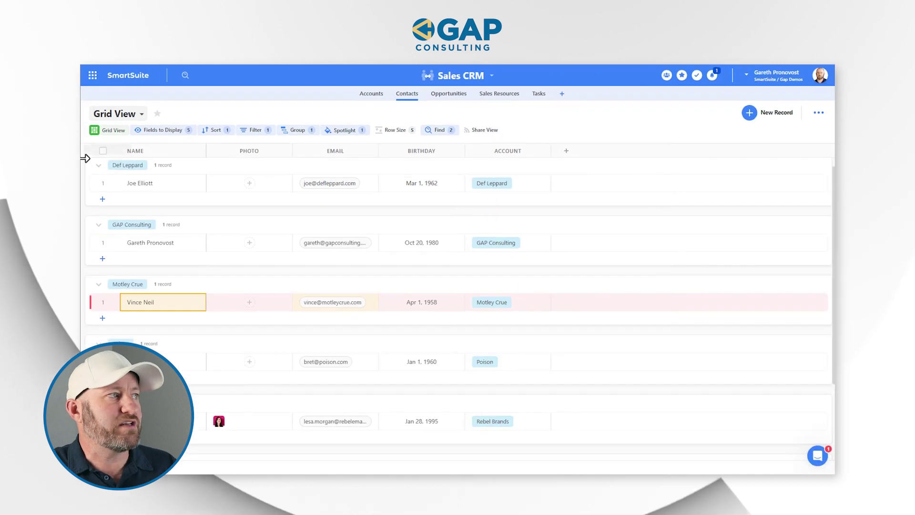
Switch from the grid view to the public VIP Contacts card view
left_click(116, 121)
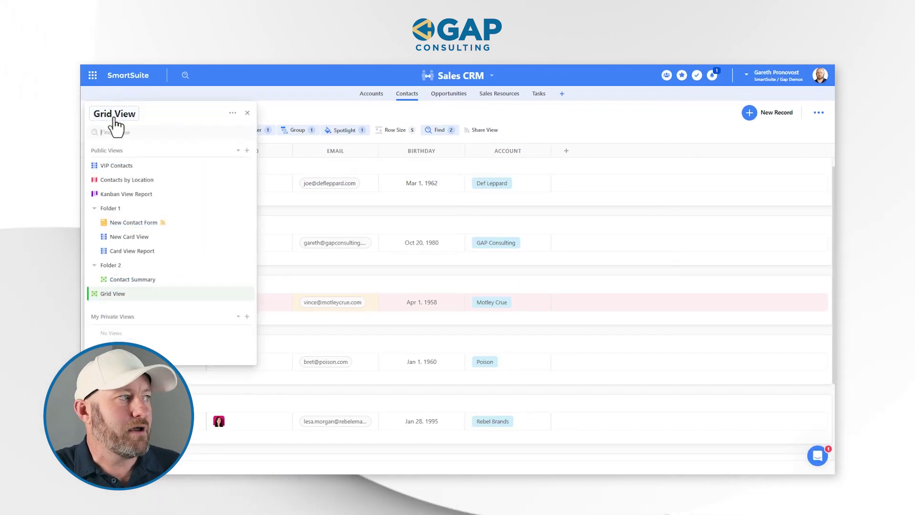
left_click(120, 166)
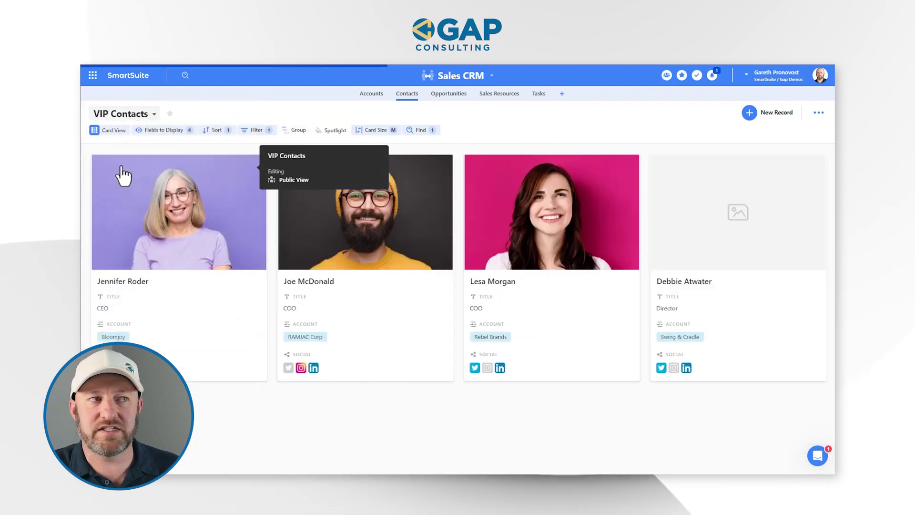